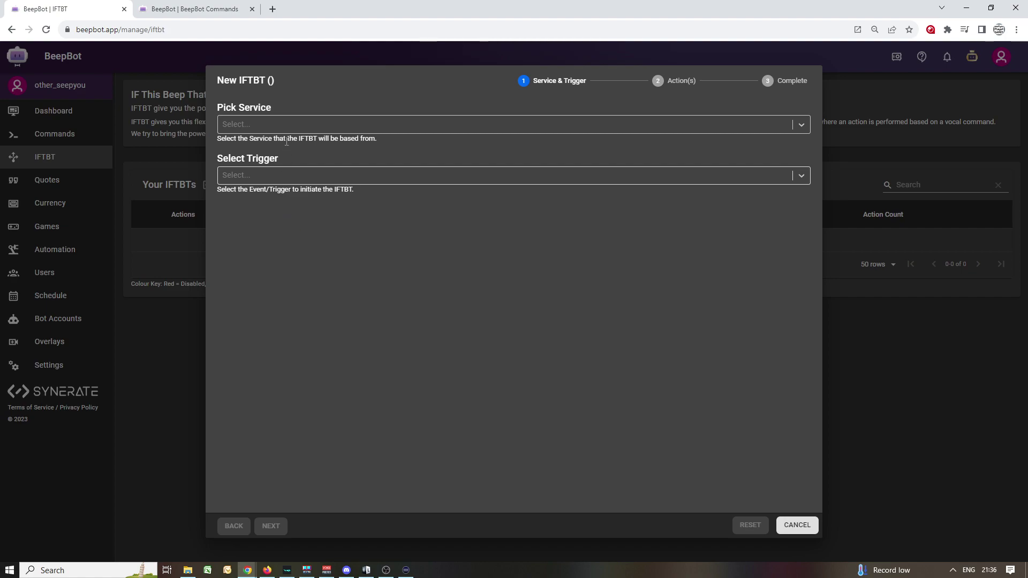
Step: Choose Twitch as the service for the new IFTBT
click(271, 125)
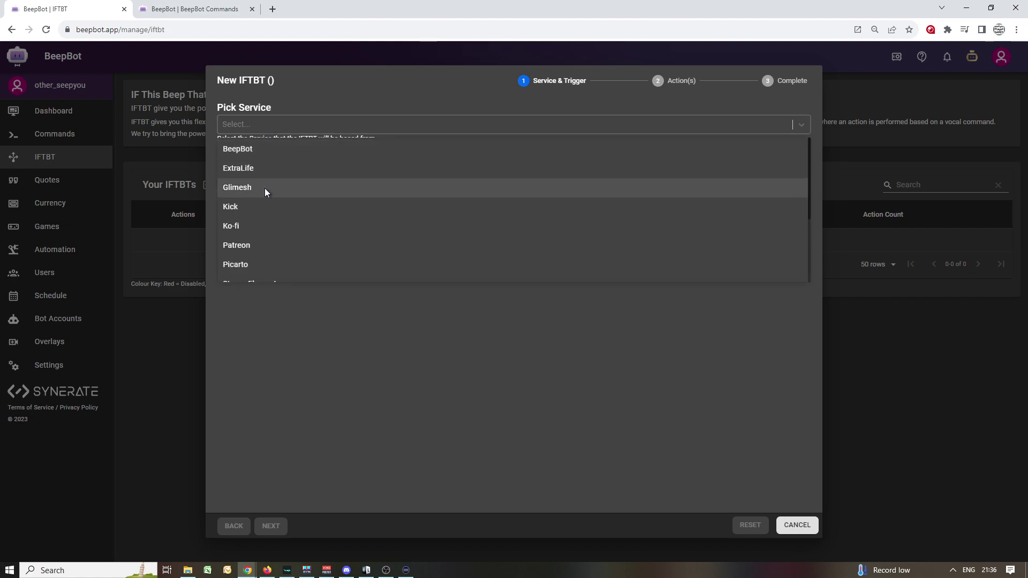
scroll(266, 238, down, 2)
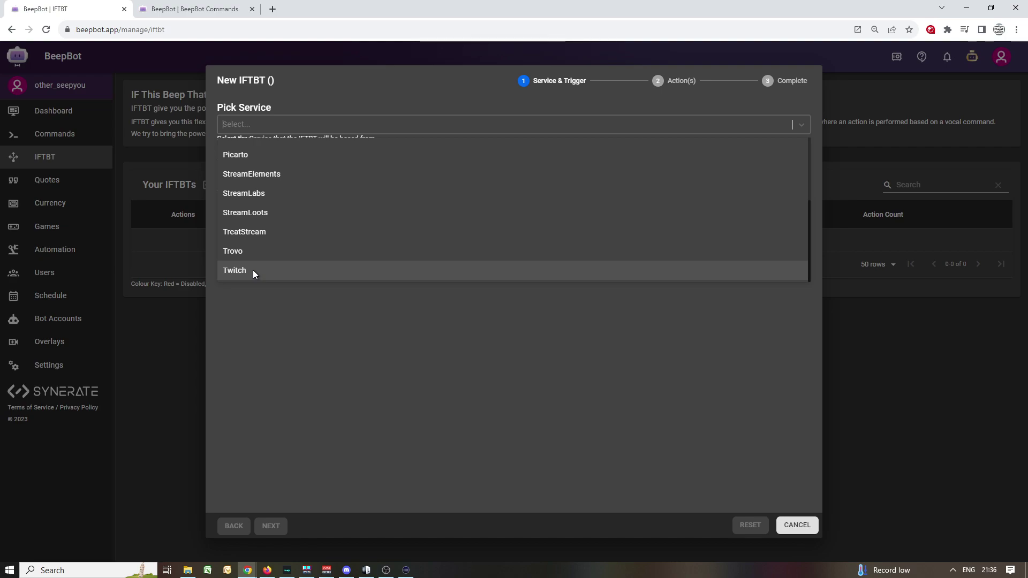
scroll(262, 244, up, 2)
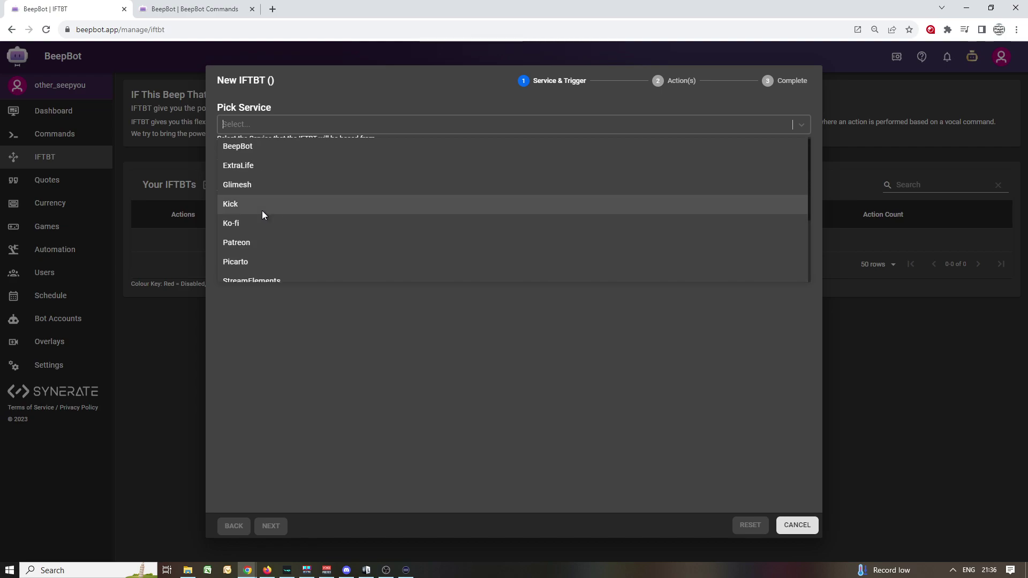
scroll(262, 210, down, 2)
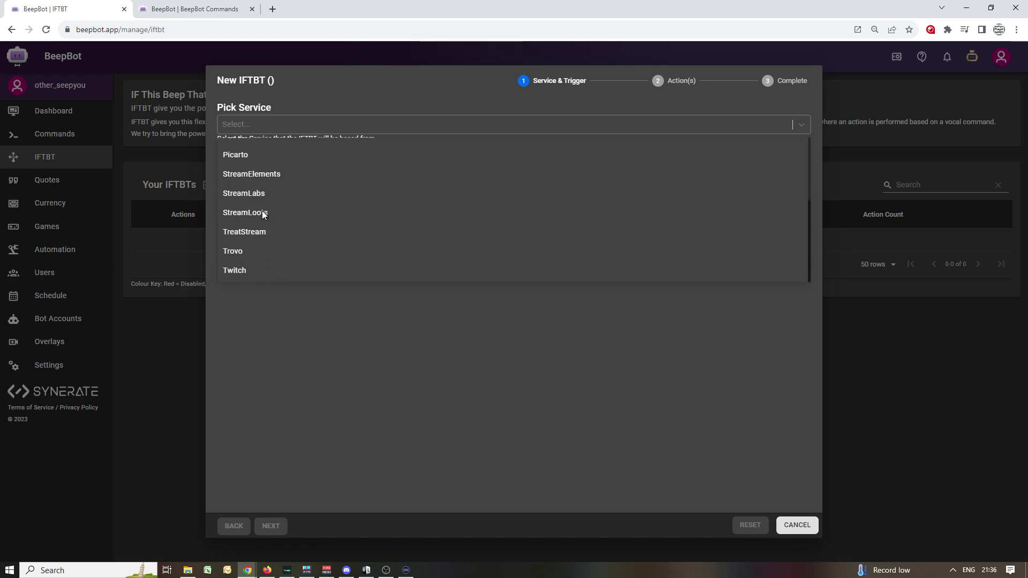
click(244, 271)
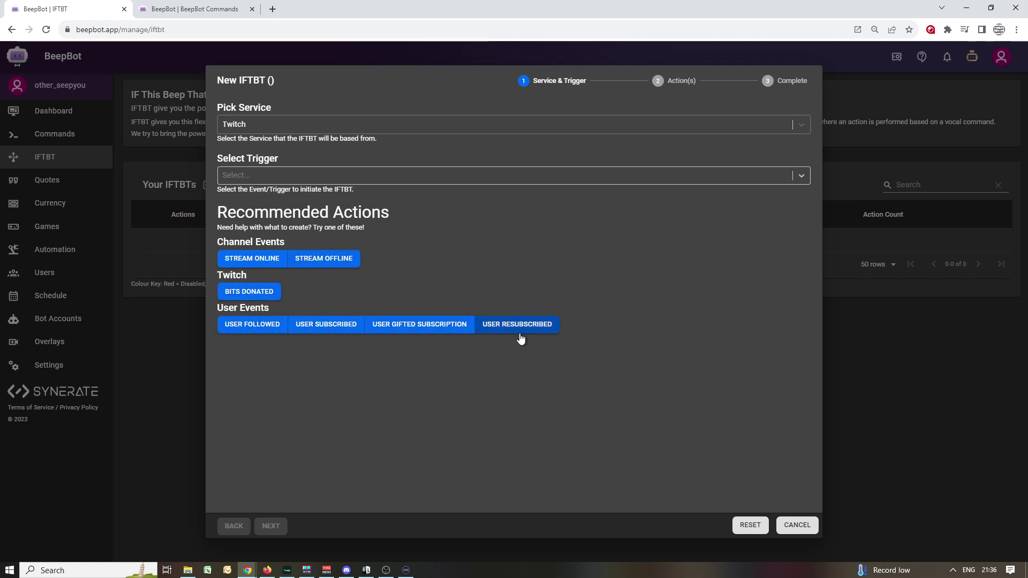
Step: Search 'onlin' and set Stream Online as the trigger
click(326, 179)
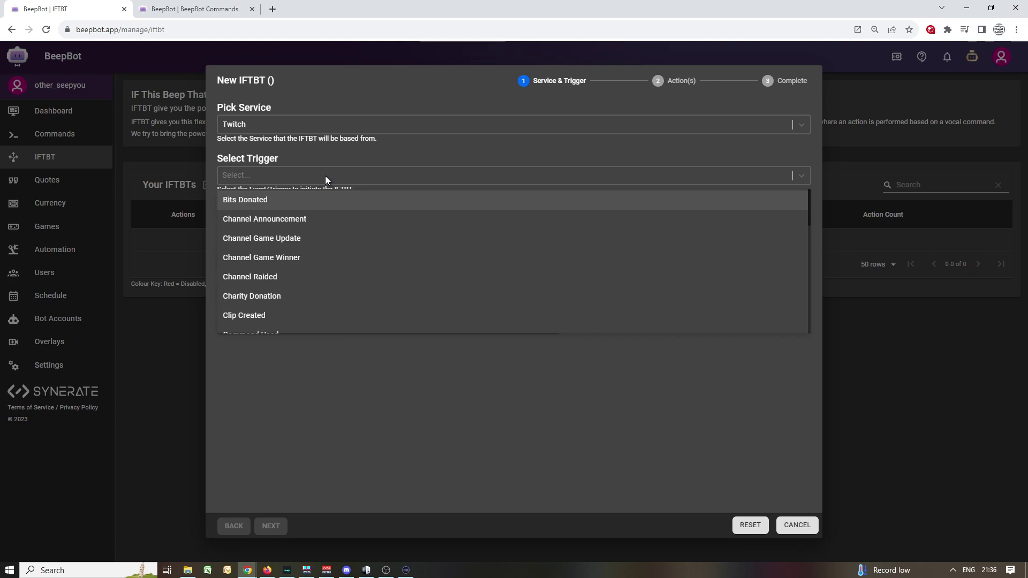
text(onlin)
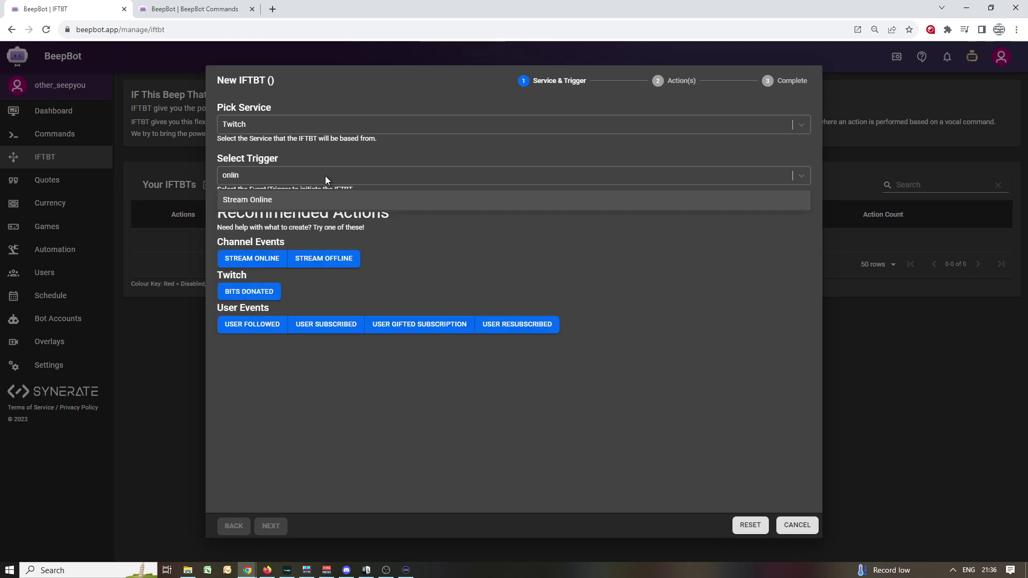
click(273, 201)
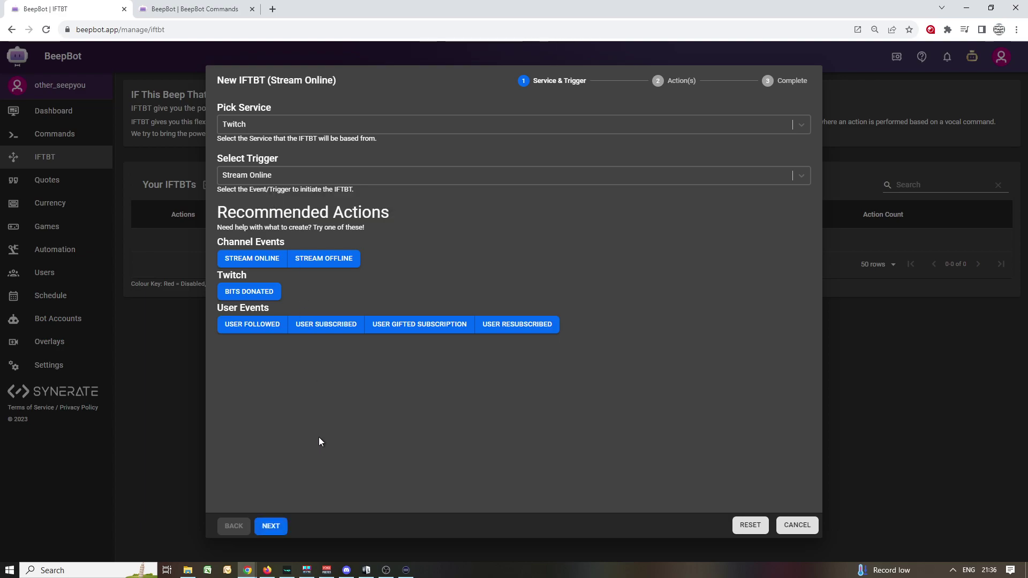
Step: Add Action 1: a Command action sent to Twitch that runs the gear command
click(272, 527)
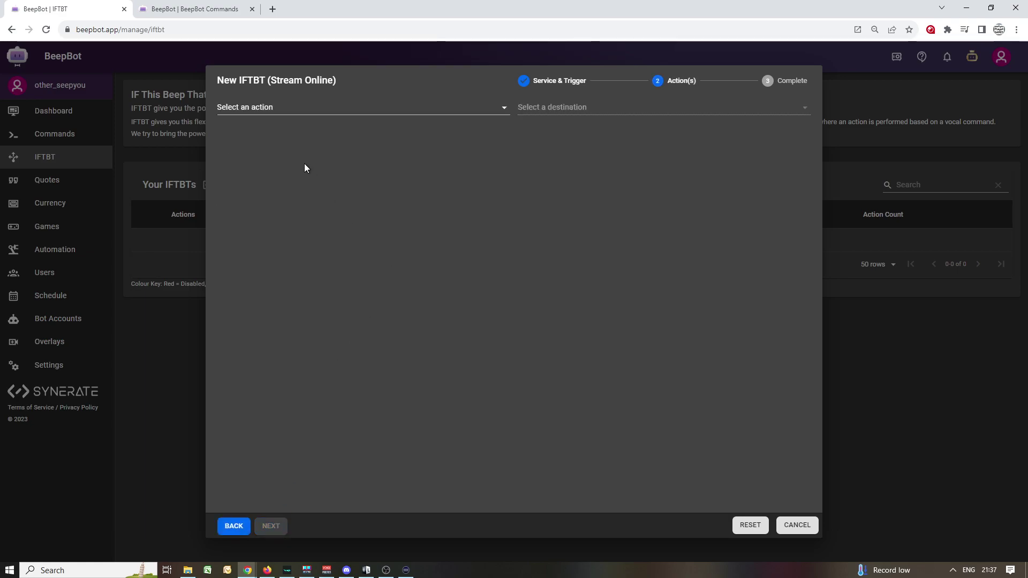
click(268, 108)
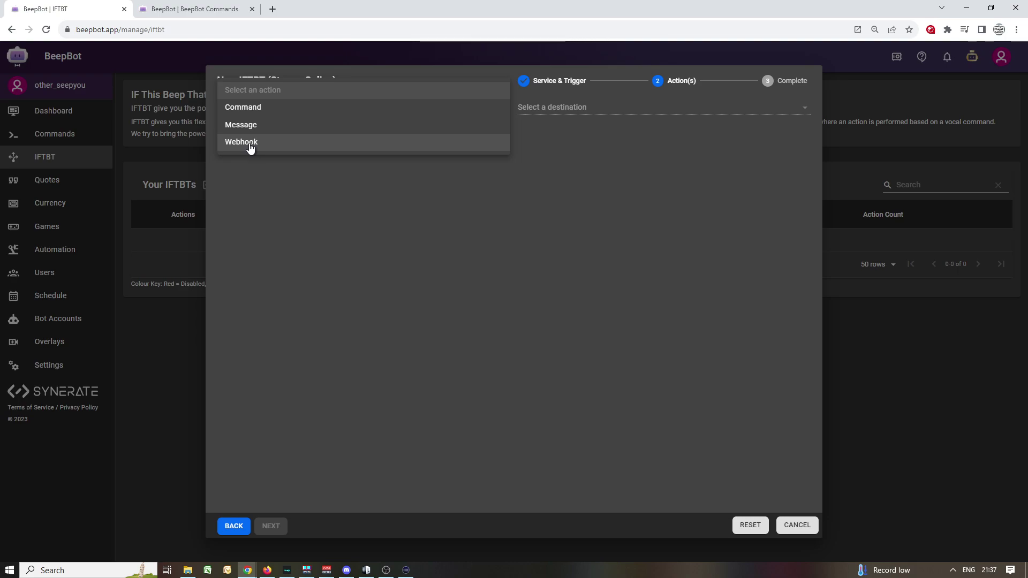
click(261, 110)
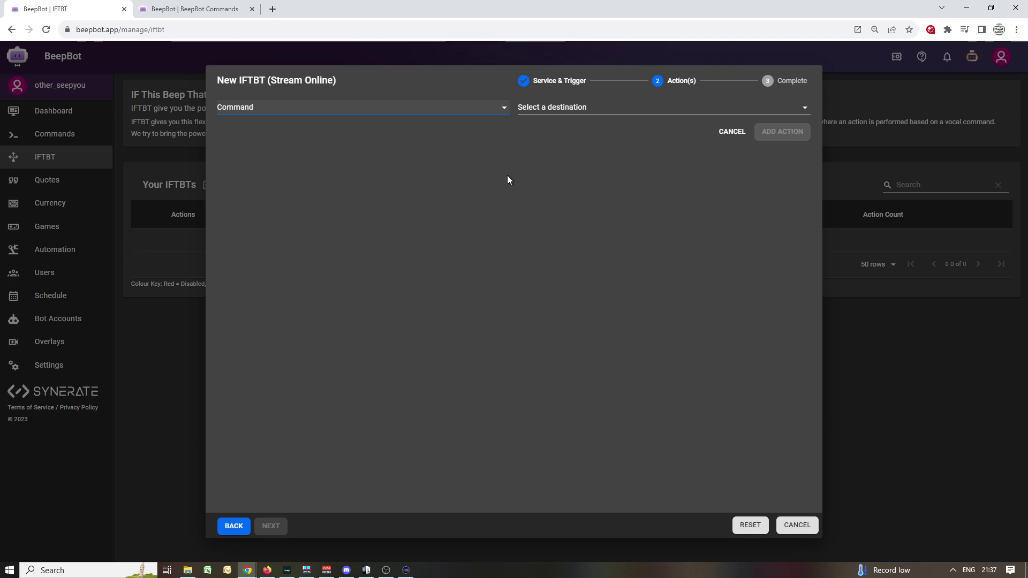
click(557, 110)
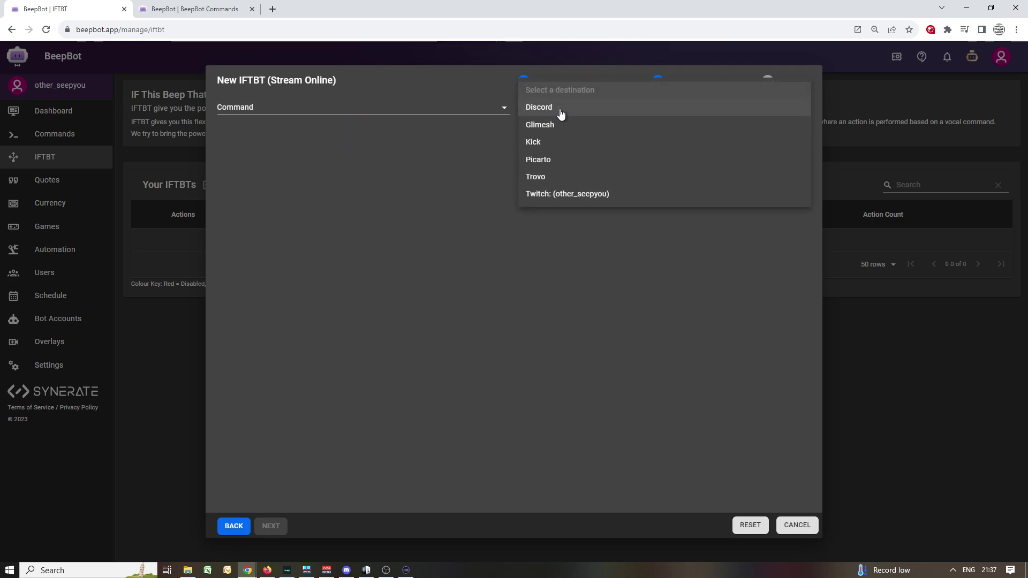
click(555, 195)
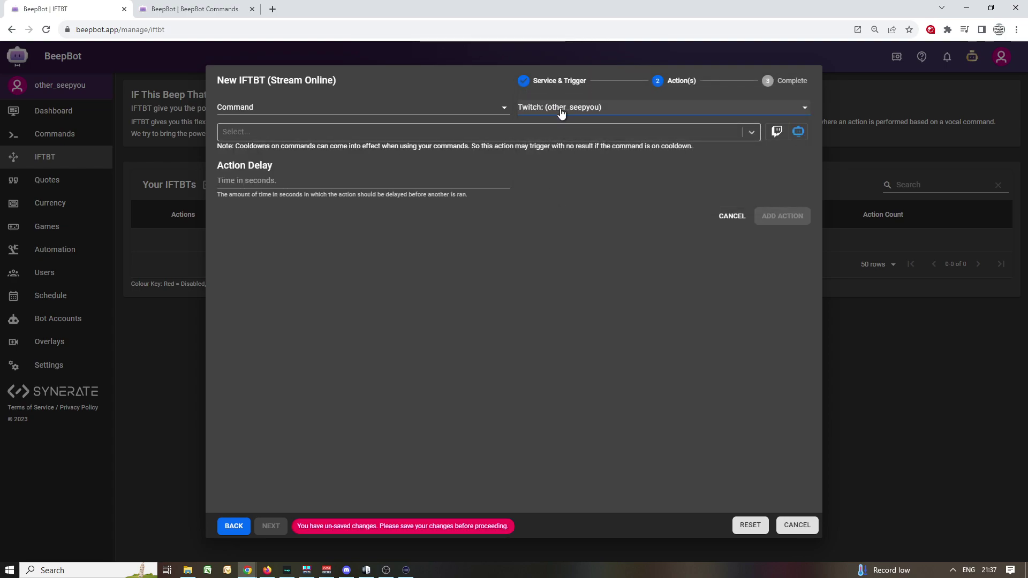
click(284, 133)
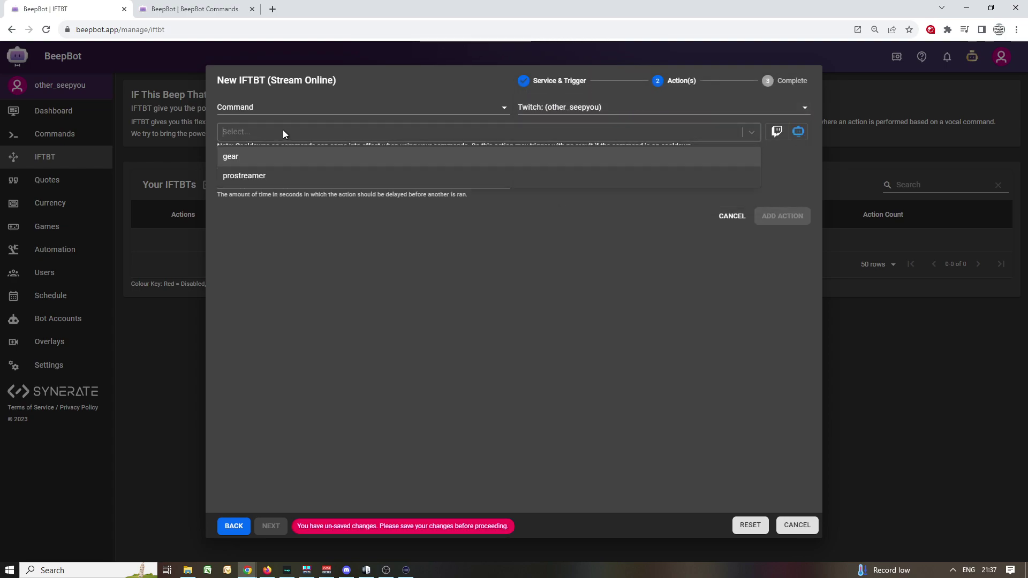
click(252, 158)
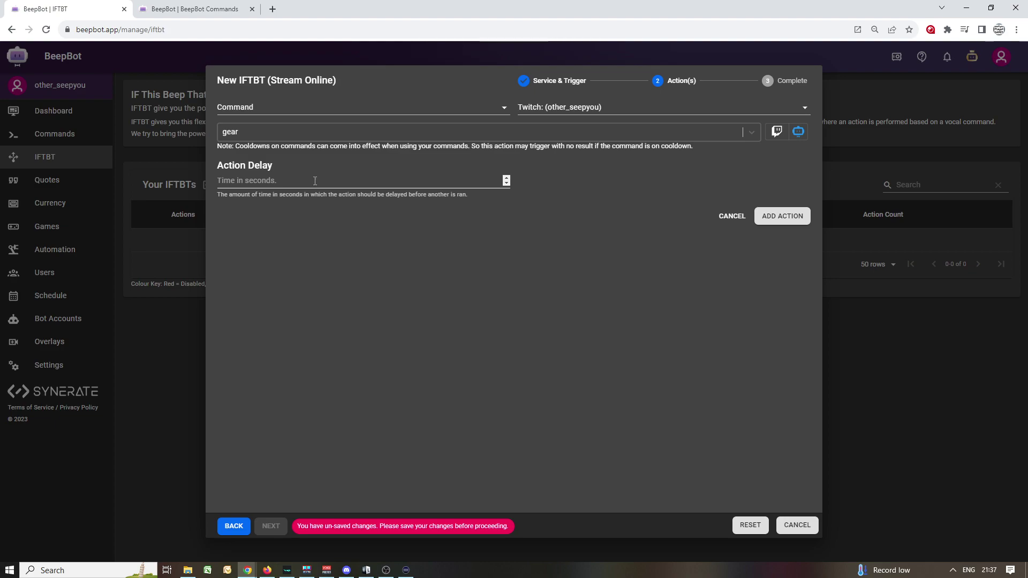
click(282, 180)
click(791, 222)
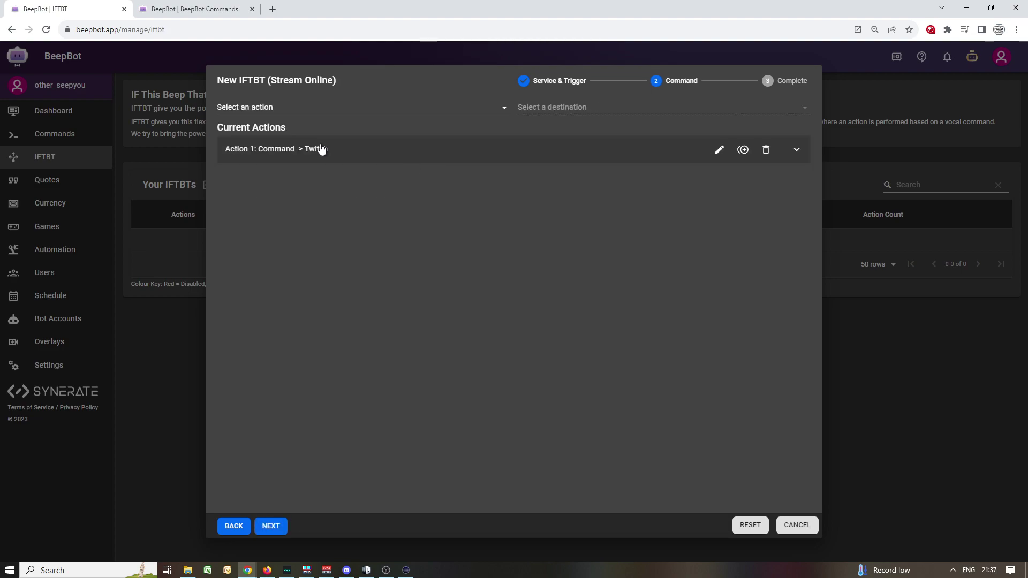
Step: Add a Message action to Twitch saying "I'm live. WOOHOO!!"
click(314, 112)
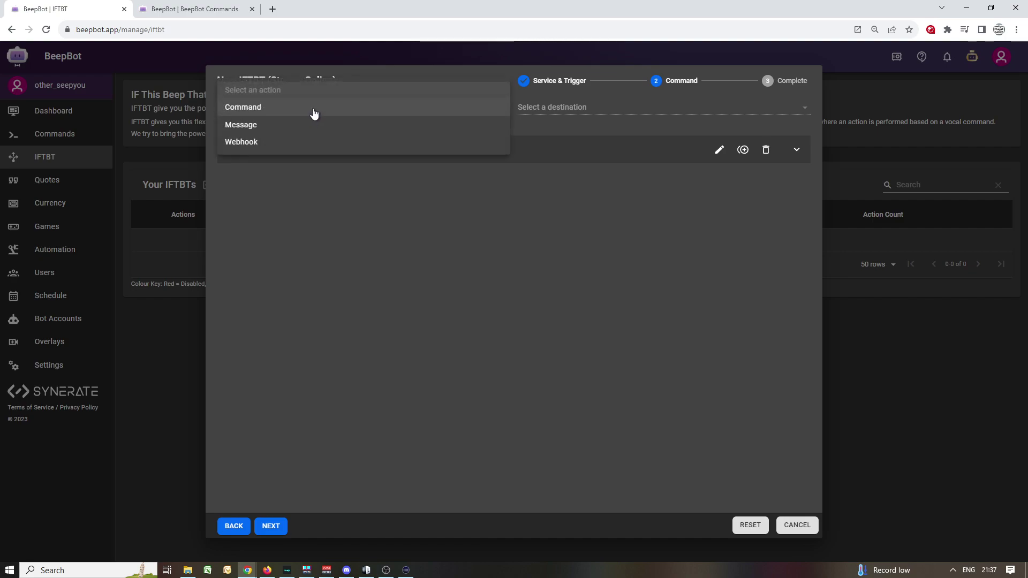
click(280, 123)
click(583, 112)
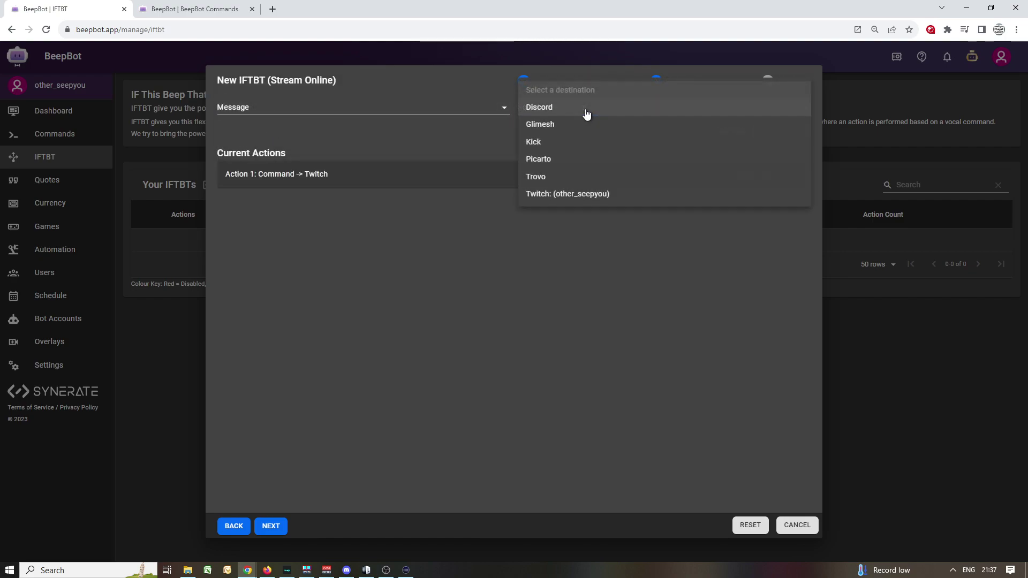
click(557, 195)
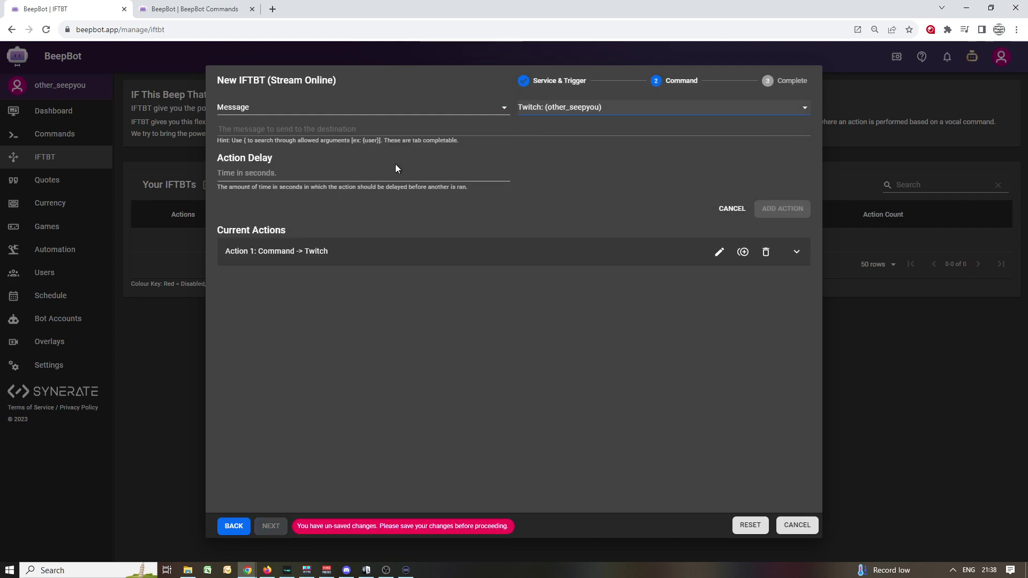
click(273, 130)
text(I'm live. WOOHOO!!)
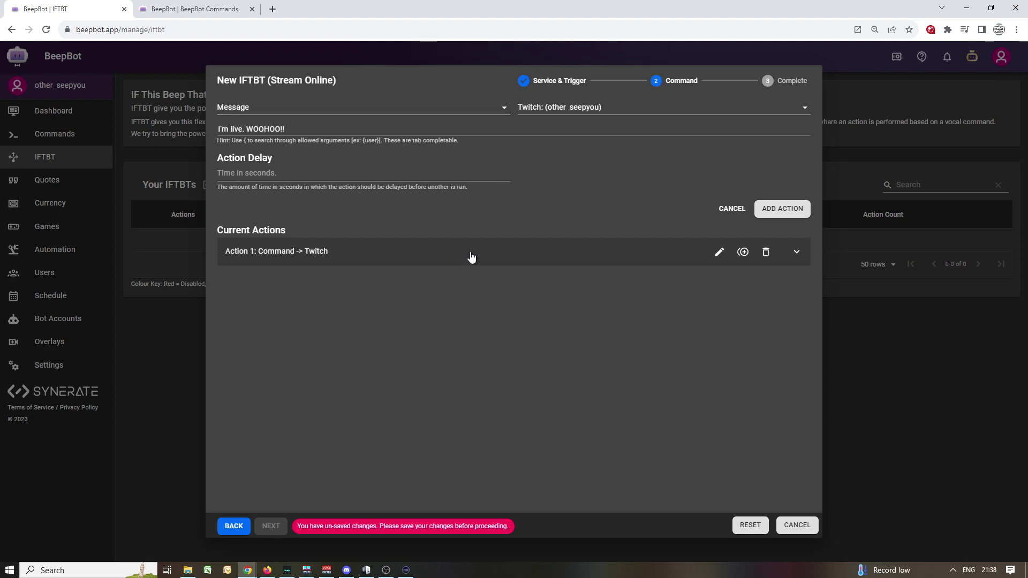
click(782, 209)
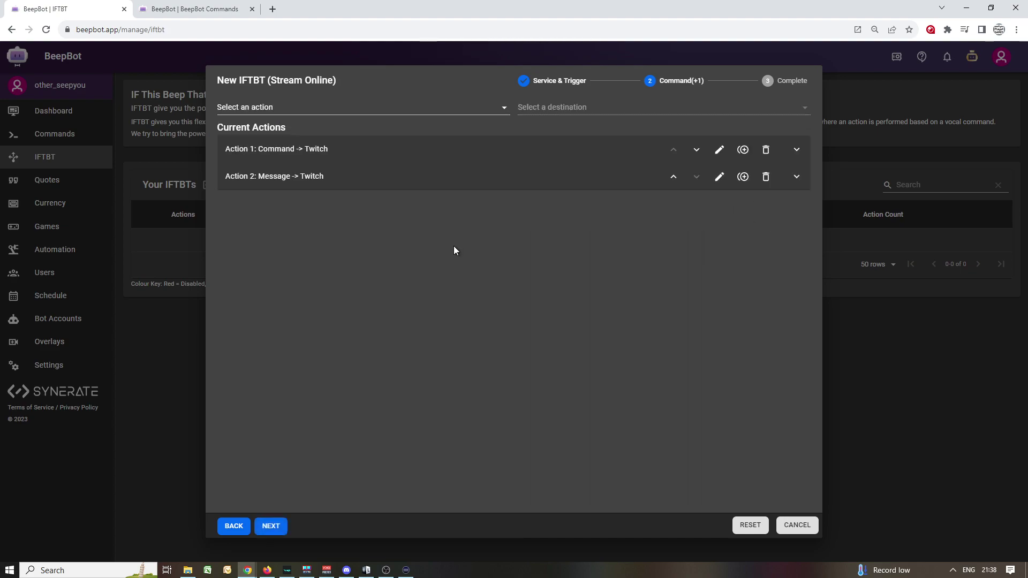
Step: Draft a Discord message "Everyone! I'm live! Come on in!! {stream}", find no channel, and discard it
click(298, 110)
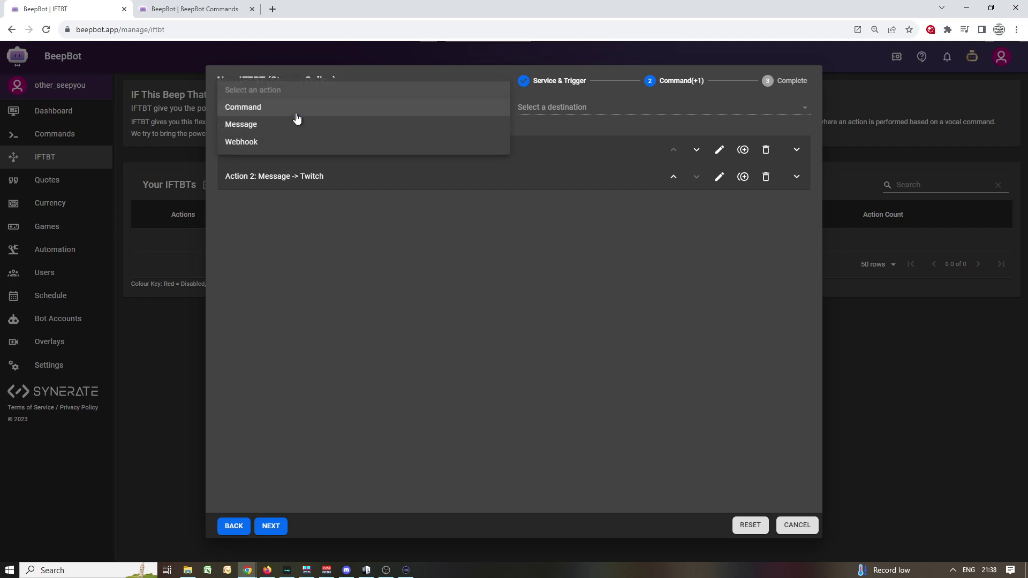
click(288, 125)
click(535, 105)
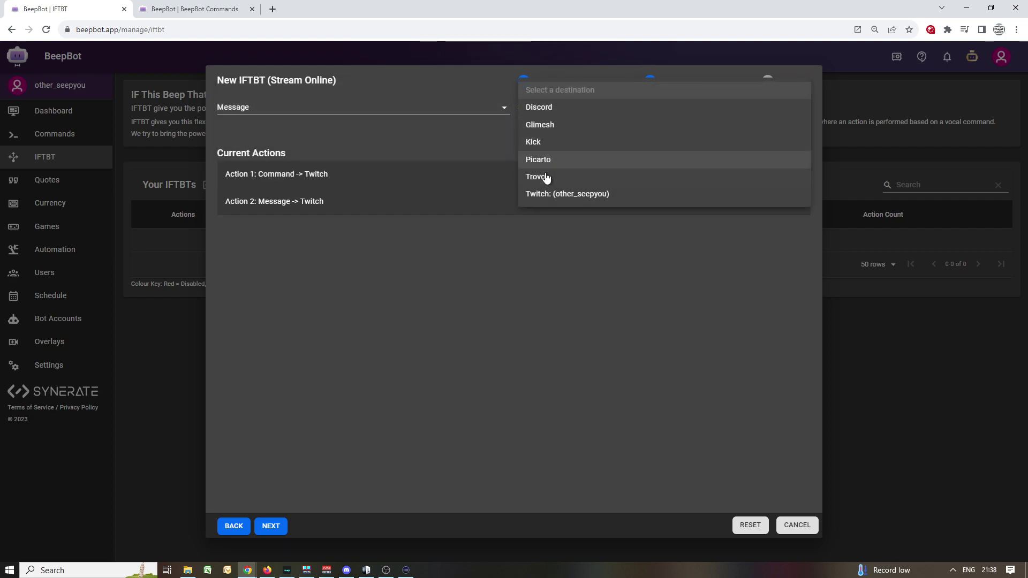
click(570, 114)
click(284, 162)
click(354, 237)
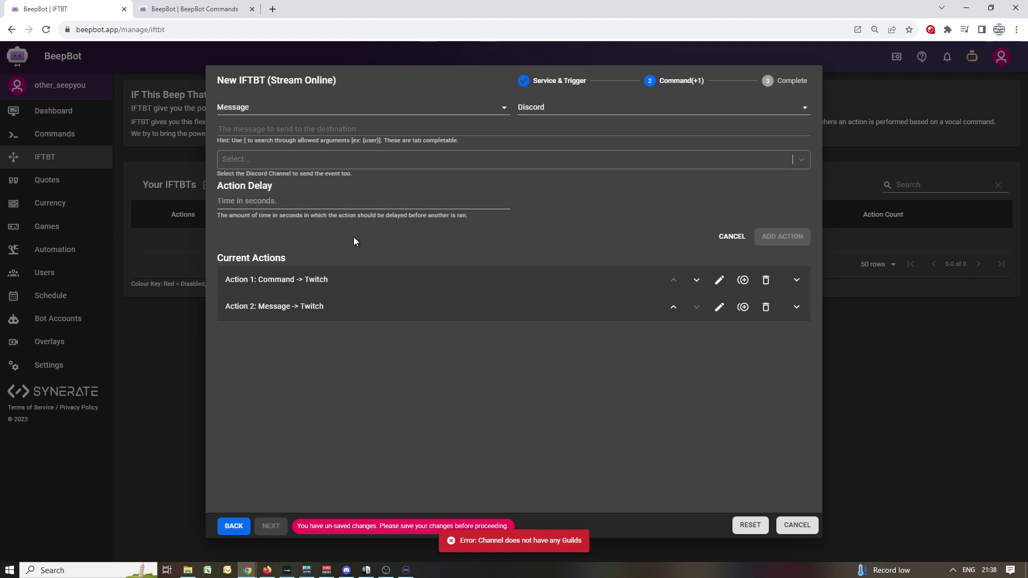
click(266, 164)
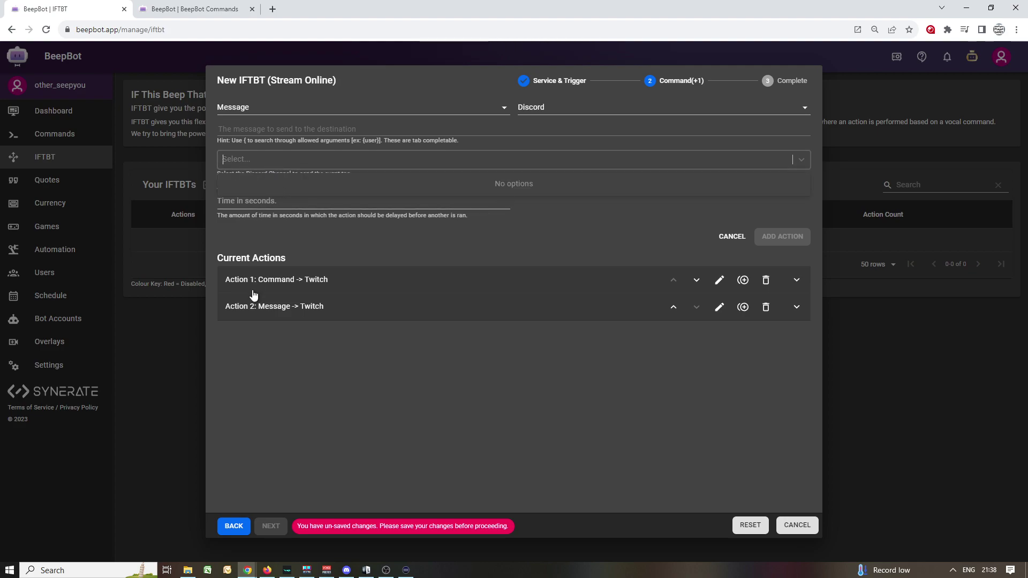
click(250, 127)
text(Every)
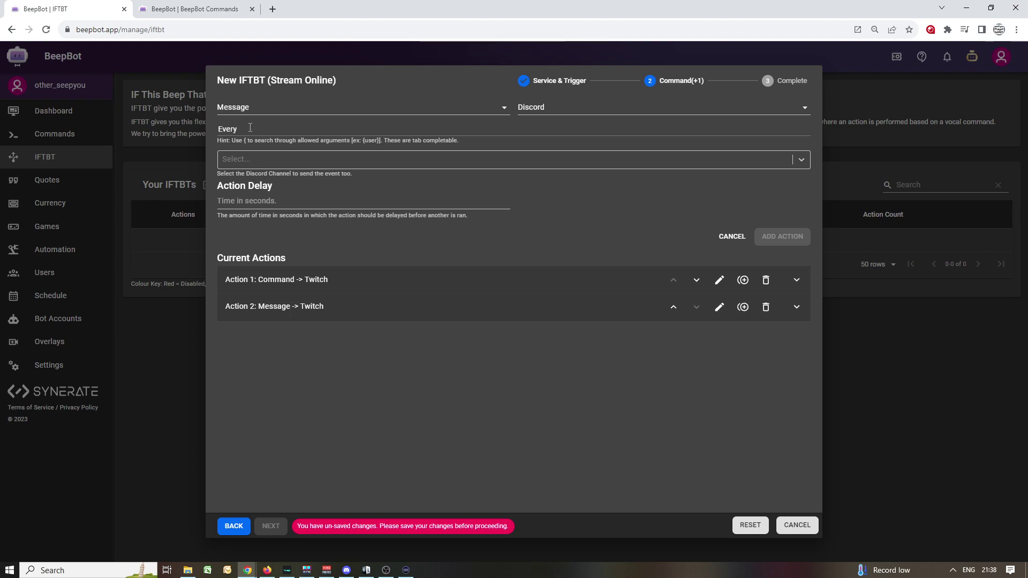
text(one! I'm live! Come on in!!)
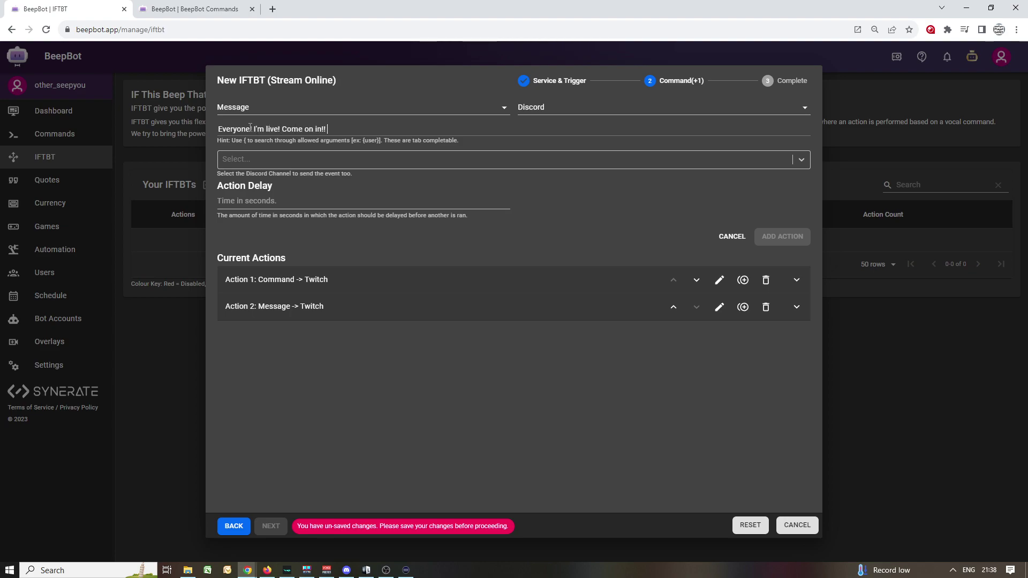
text( {stream})
click(310, 159)
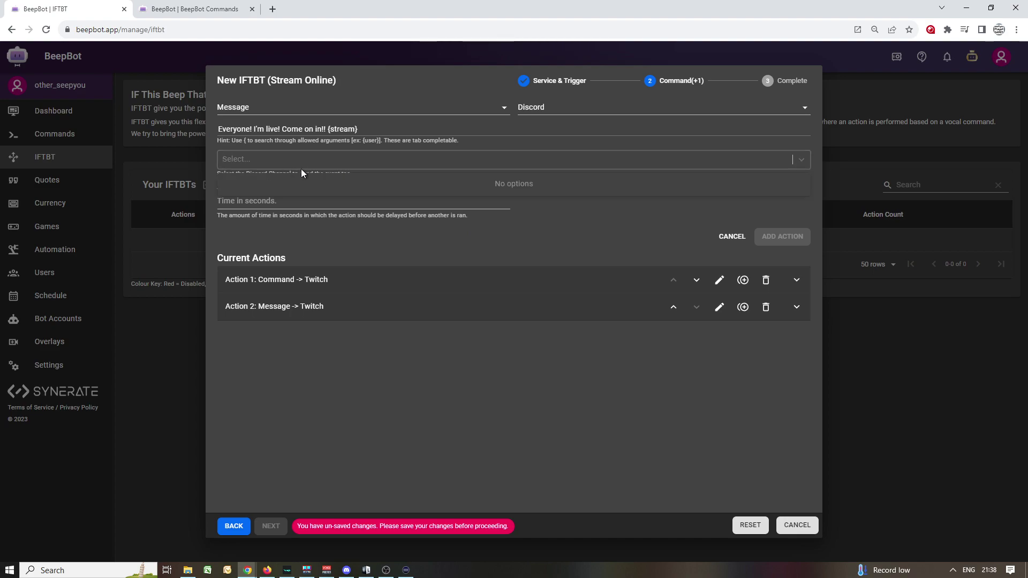
click(542, 122)
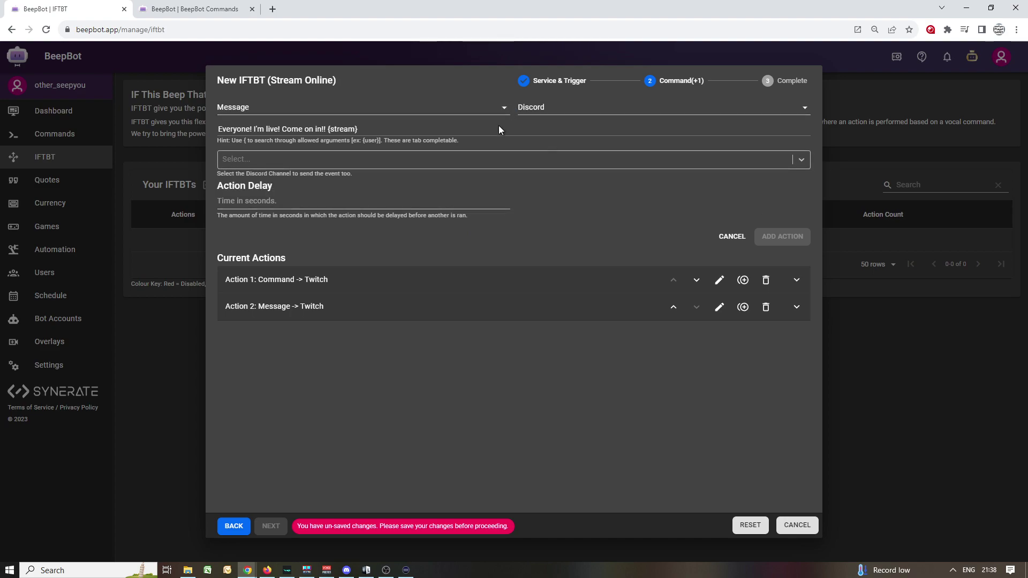
click(737, 238)
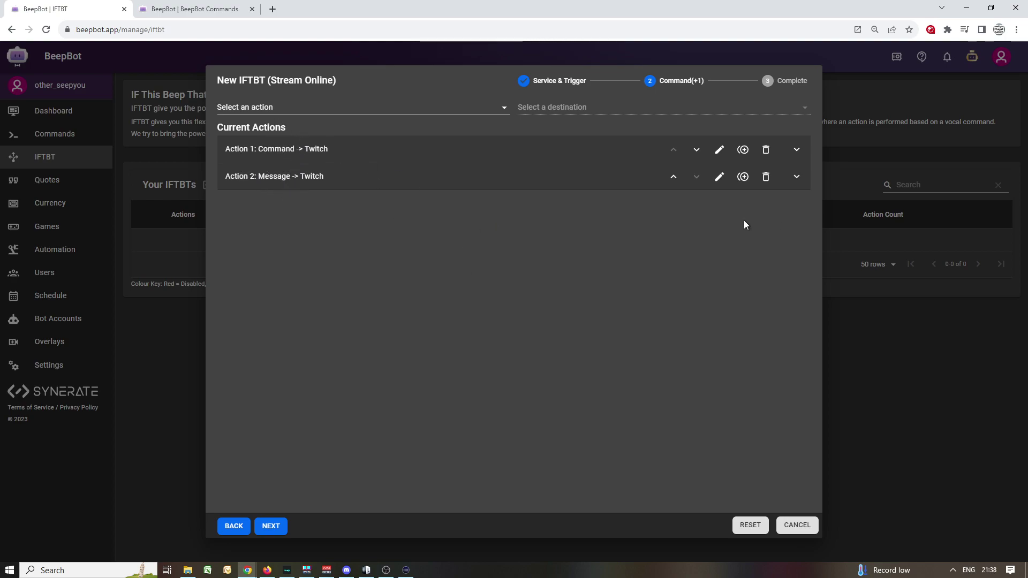
Step: Name the IFTBT 'GoingLive' and finish saving it
click(272, 527)
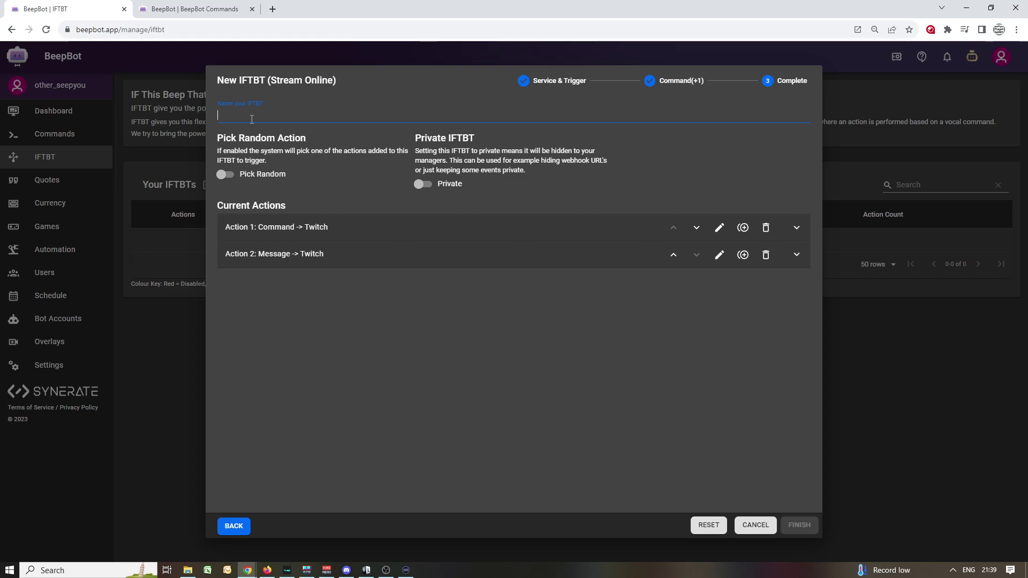
text(GoingLIve)
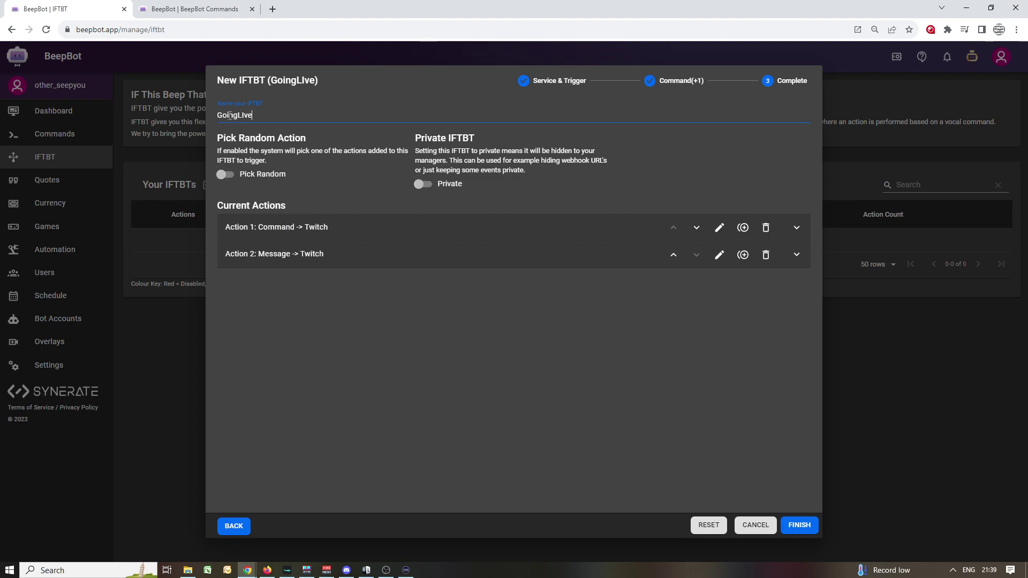
click(803, 529)
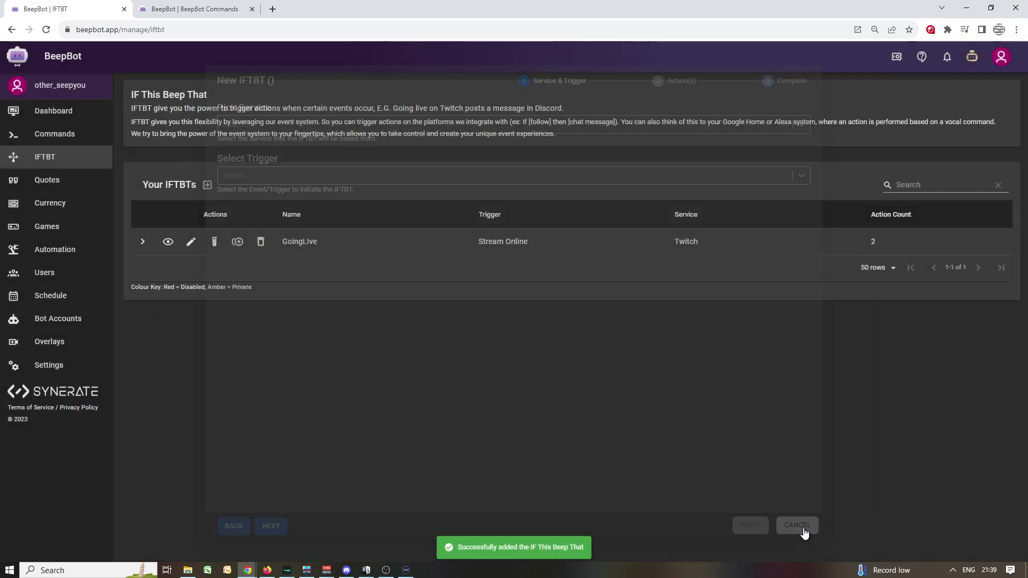